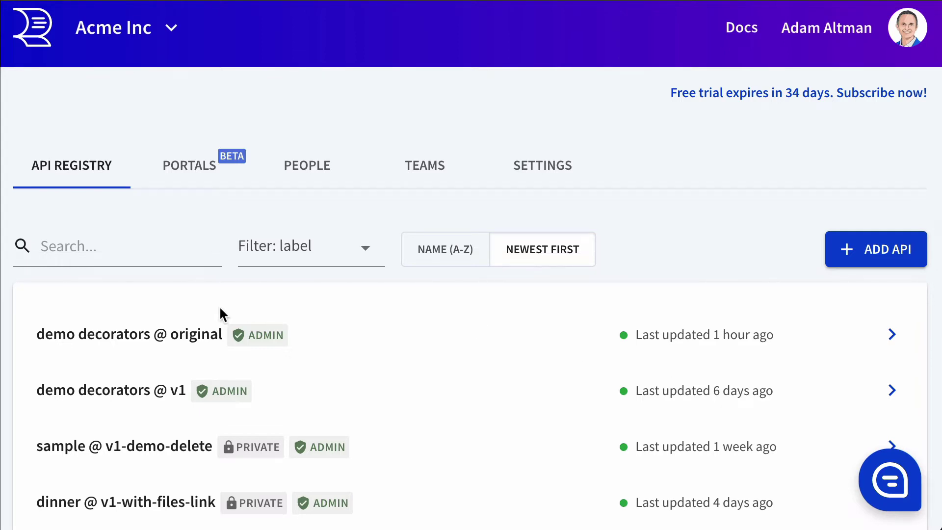
Open the mock server settings of the whatsfordinner @ 1.0.0 API from the API registry
scroll(220, 309, "down", 3)
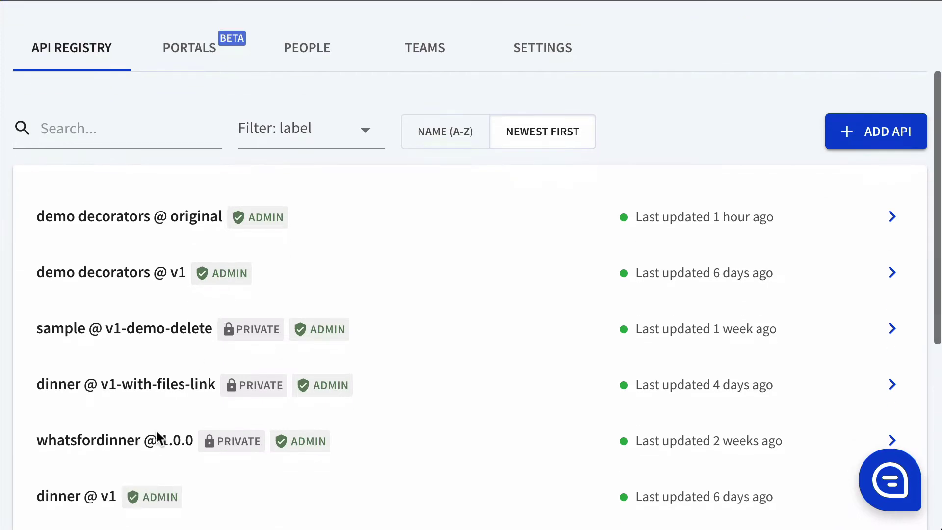
key("/")
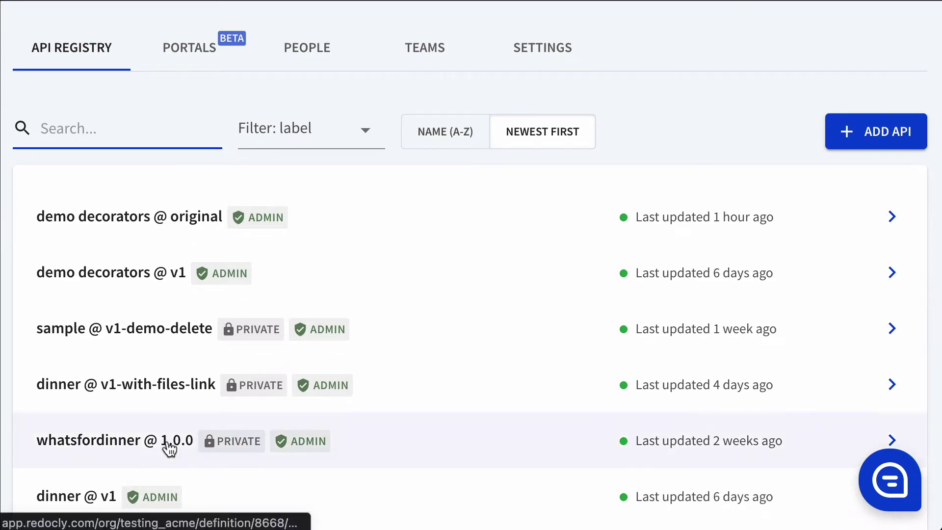
left_click(170, 443)
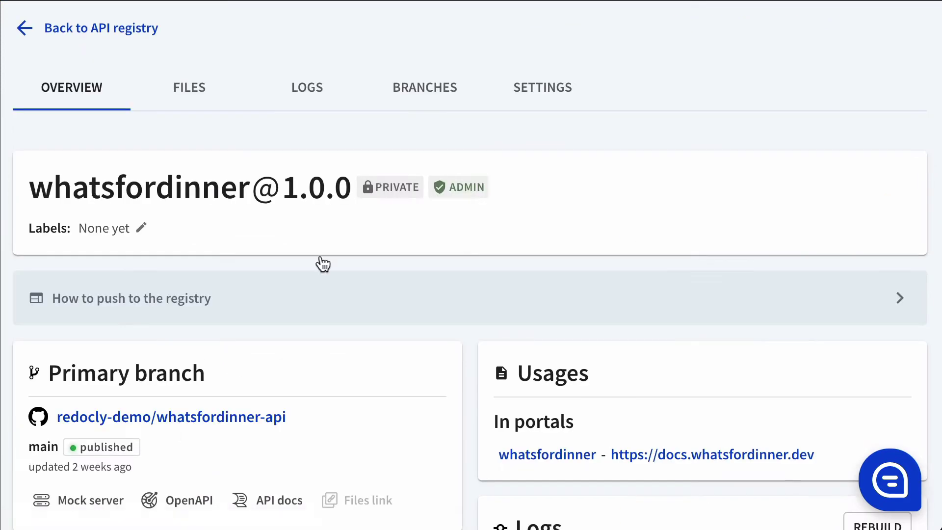
left_click(543, 98)
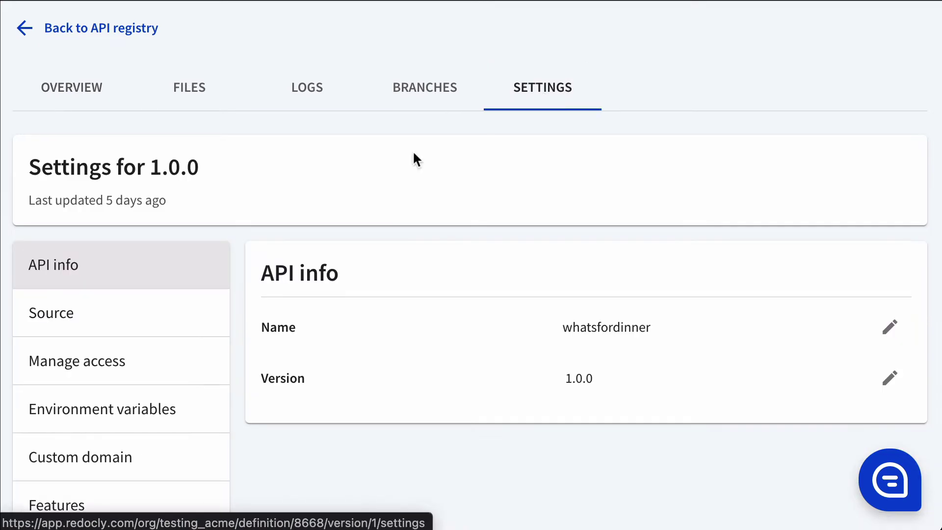
scroll(88, 414, "down", 3)
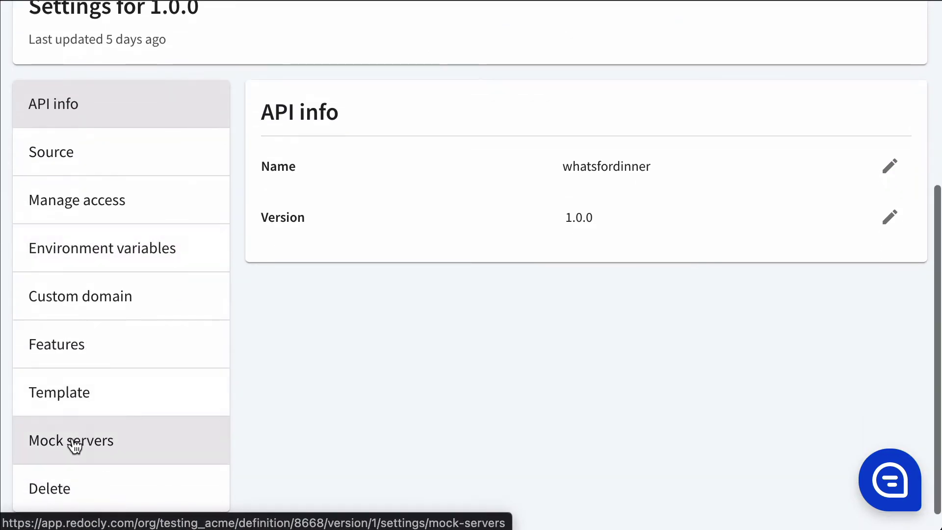
left_click(73, 443)
scroll(338, 235, "up", 6)
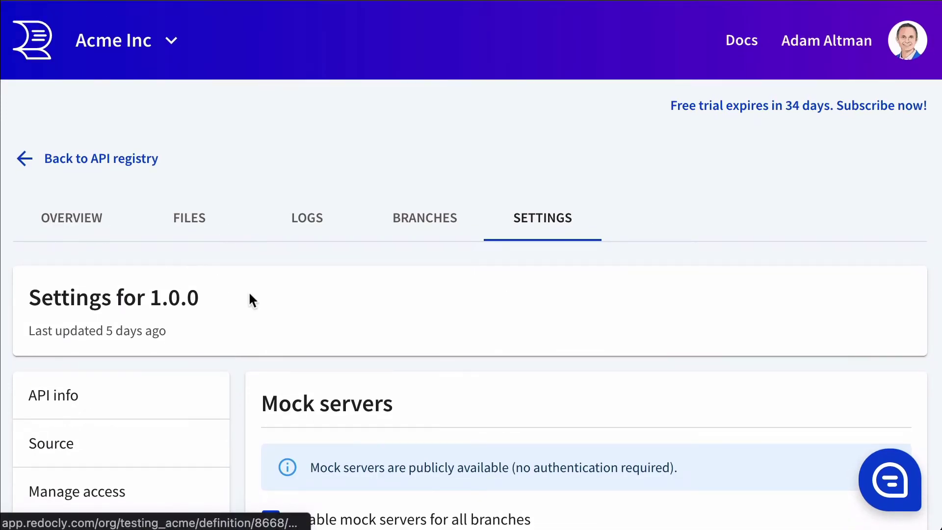
Turn mock servers for all branches off and back on
scroll(253, 299, "down", 5)
left_click(307, 280)
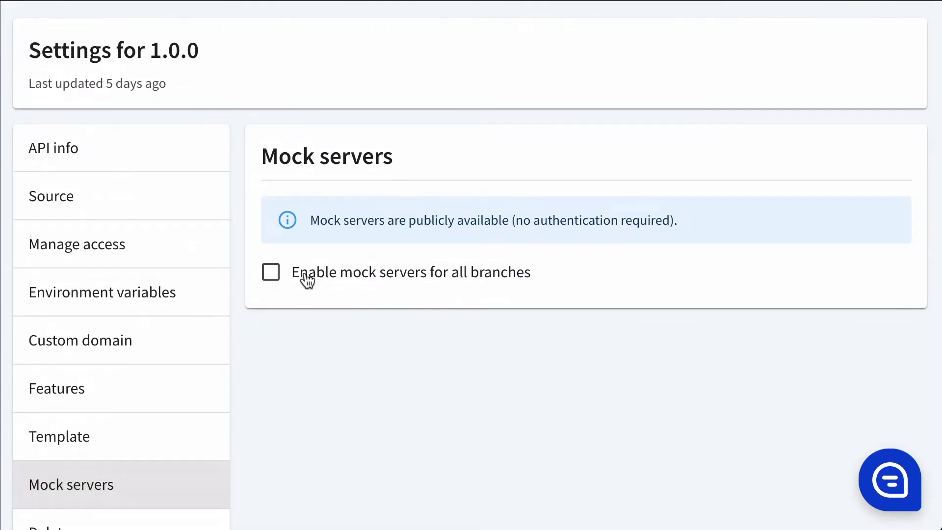
left_click(308, 280)
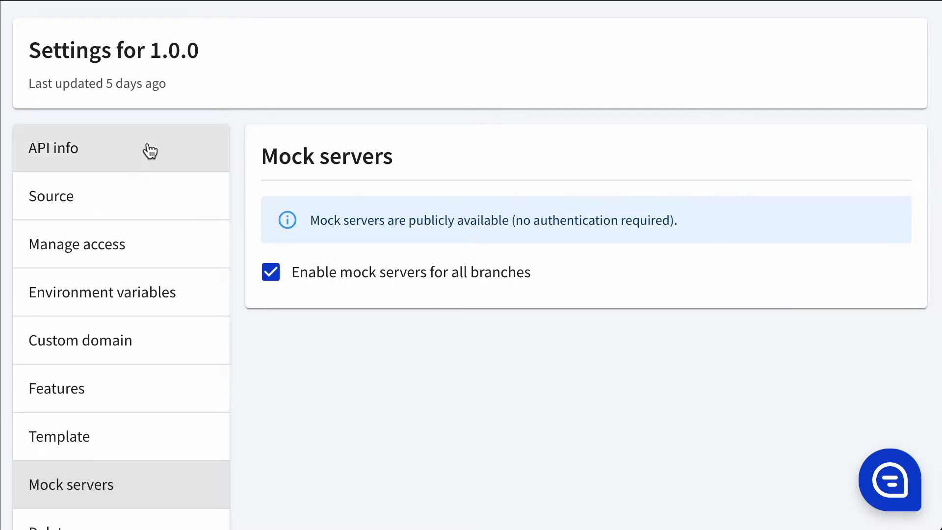
Review the mock server options for the demo/pull-request preview branch and the primary branch in the API overview
scroll(142, 144, "up", 5)
left_click(51, 212)
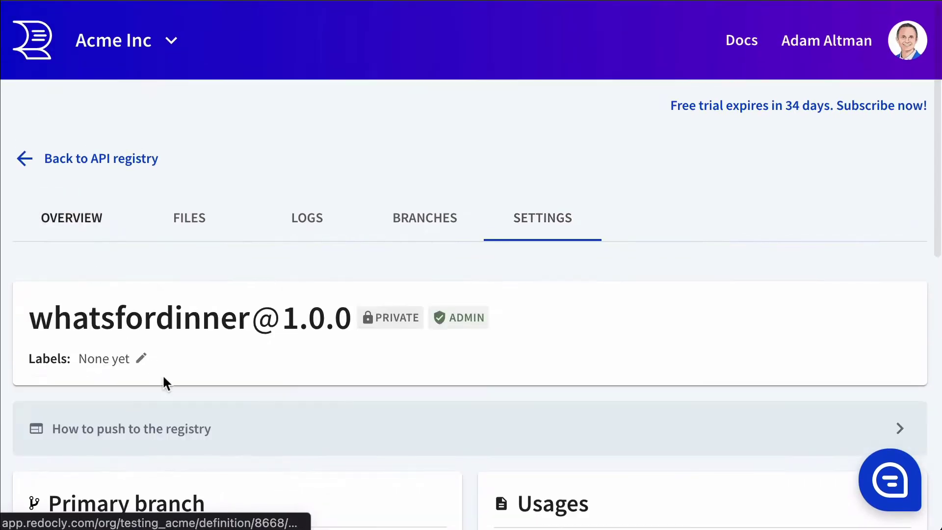
scroll(165, 382, "down", 4)
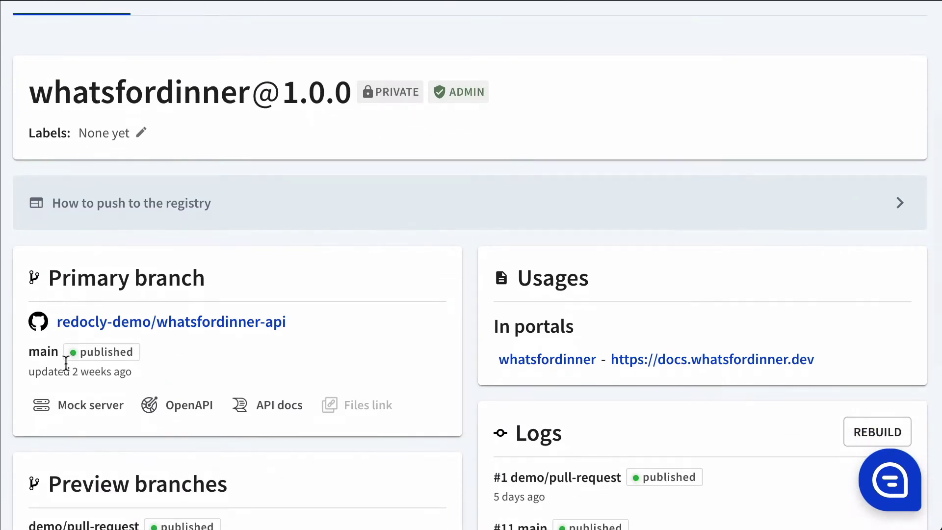
scroll(64, 357, "down", 3)
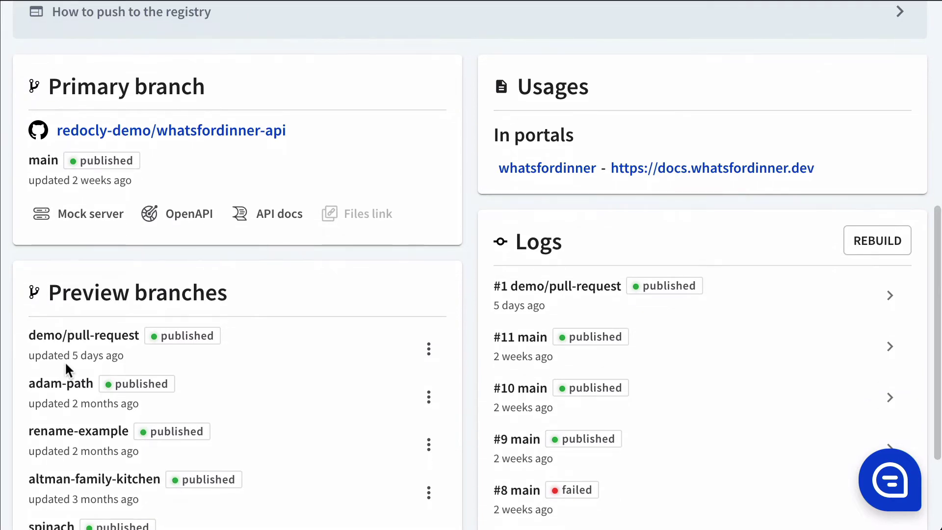
left_click(429, 347)
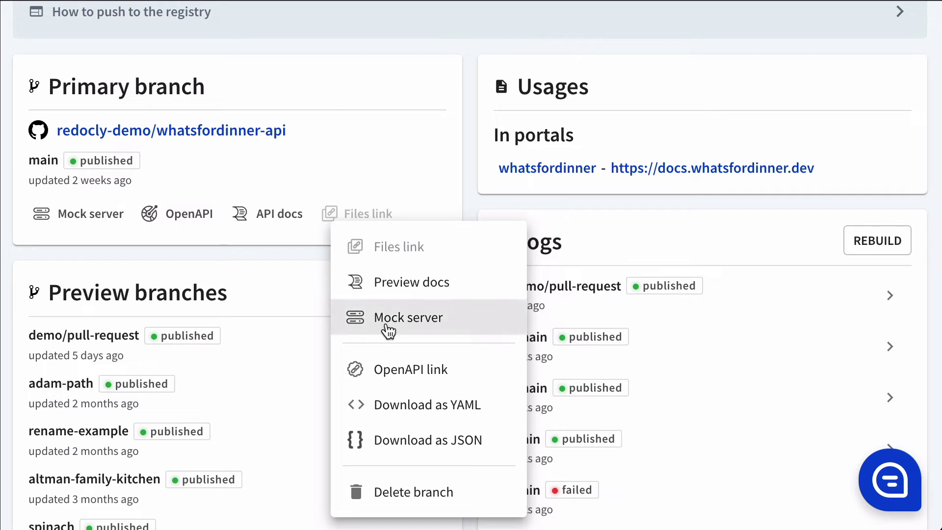
left_click(255, 289)
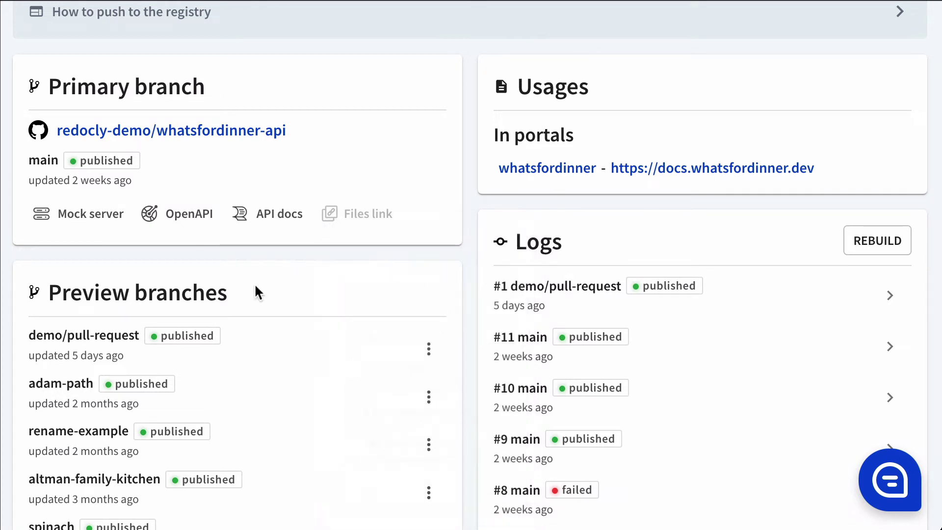
left_click(80, 216)
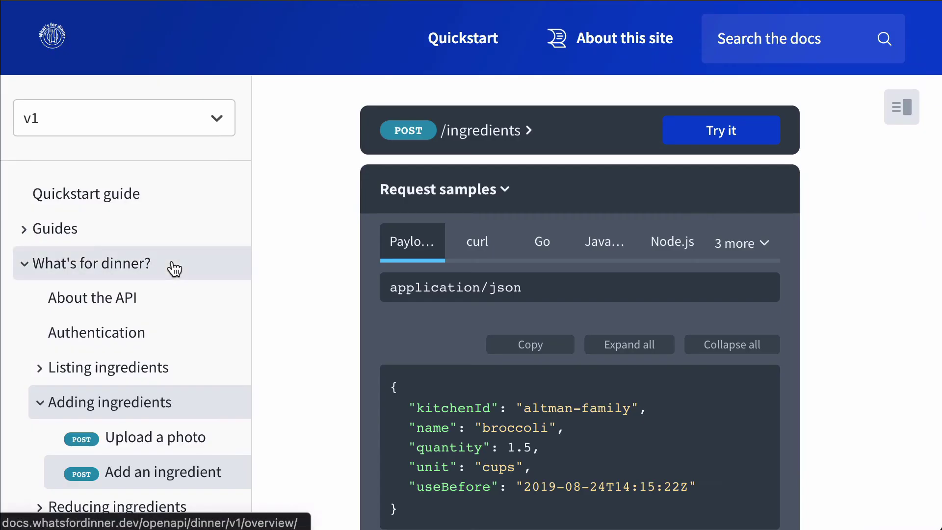
Review the request schema, responses and payload sample of the Add an ingredient operation in the What's for dinner docs
scroll(397, 284, "up", 10)
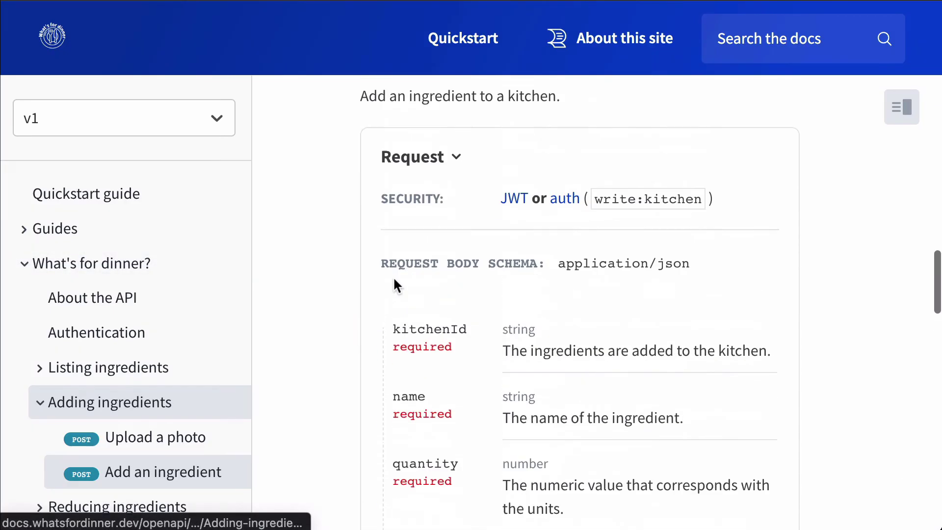
left_click(123, 469)
scroll(401, 414, "down", 10)
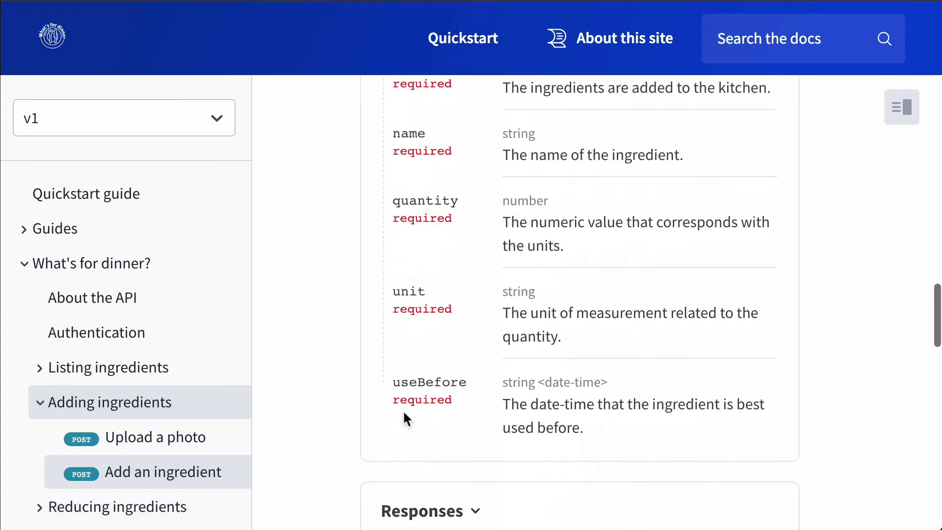
scroll(404, 411, "down", 5)
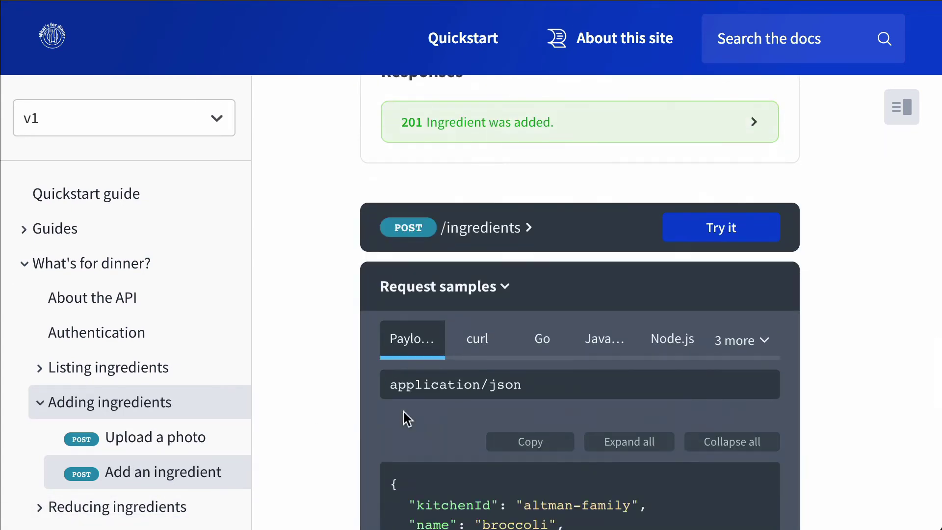
scroll(405, 412, "down", 7)
scroll(404, 415, "up", 5)
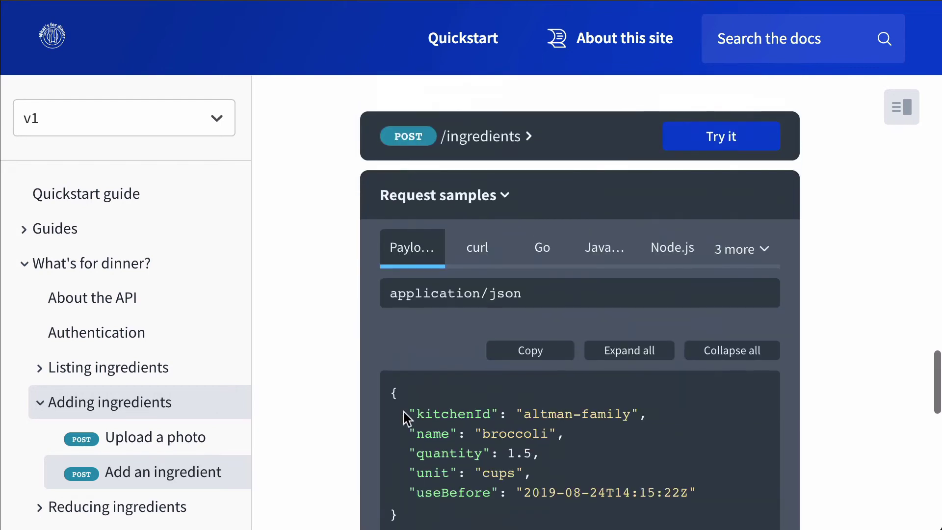
scroll(404, 412, "down", 1)
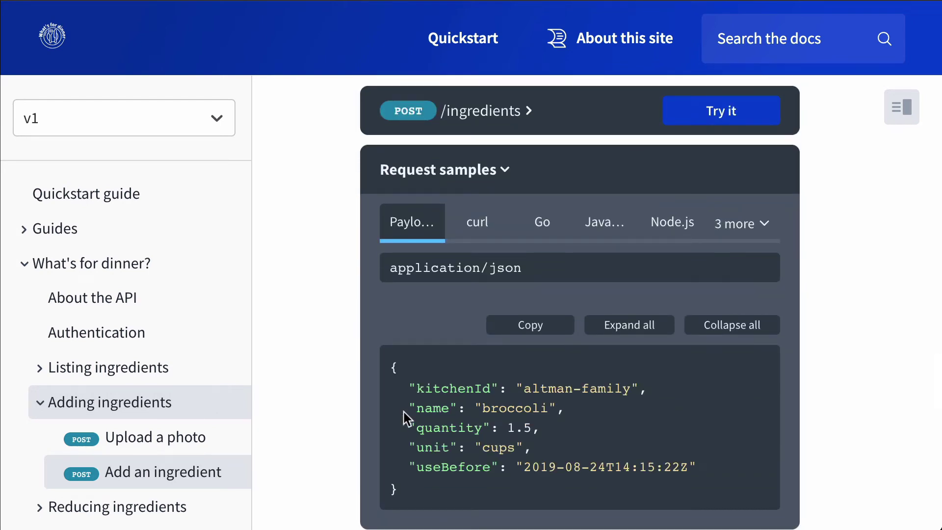
Copy the curl request sample for POST /ingredients
left_click(481, 231)
scroll(458, 368, "down", 3)
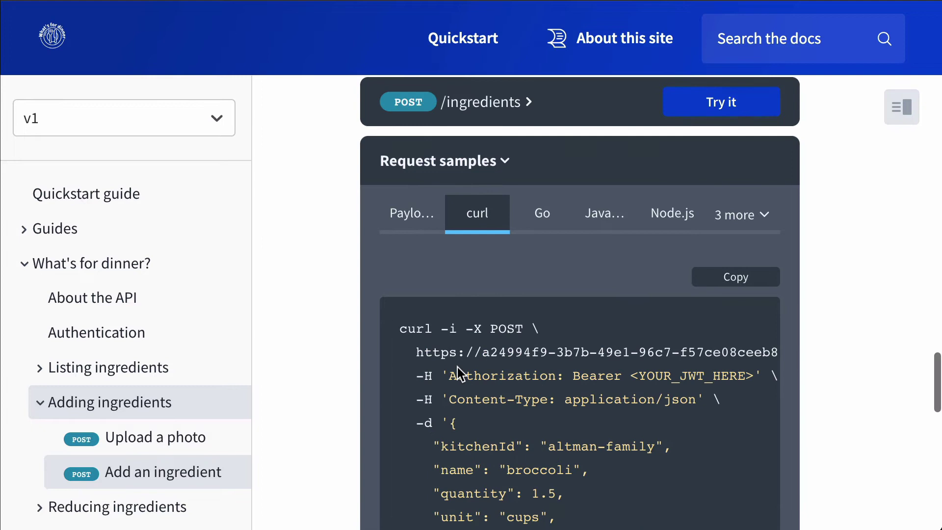
scroll(457, 367, "down", 2)
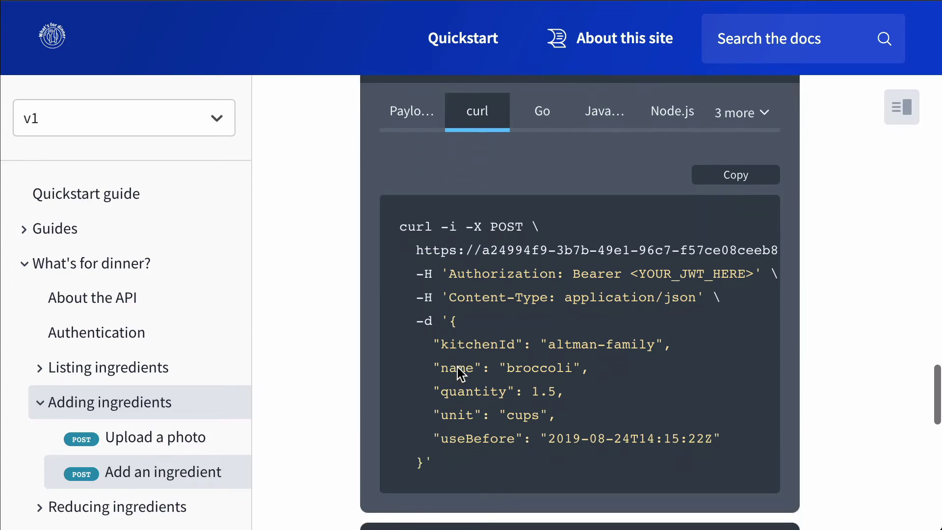
left_click(735, 178)
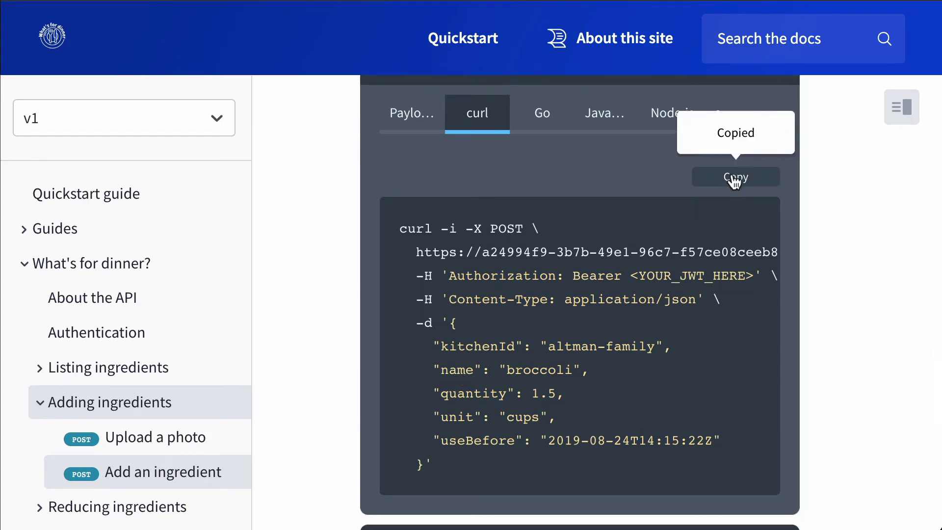
Switch to the terminal and run the copied curl request against the mock server
key("super+Tab")
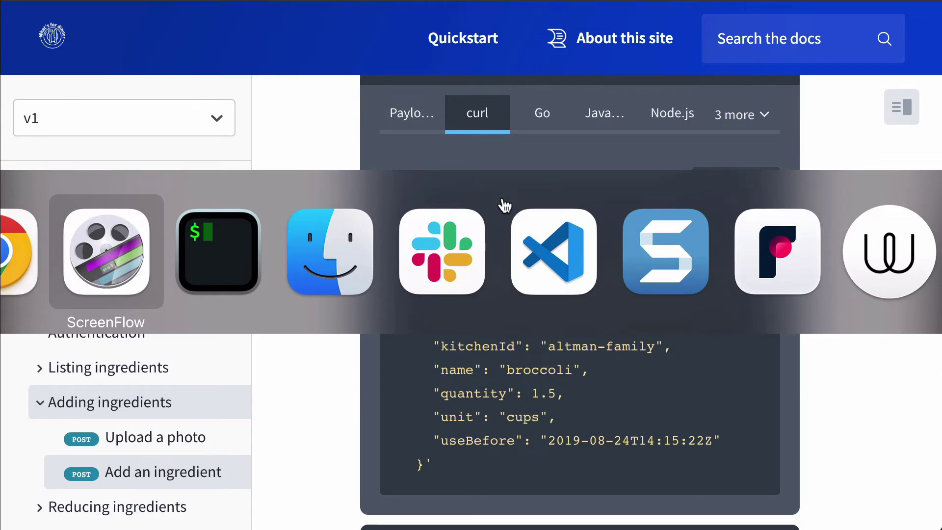
key("super+Tab")
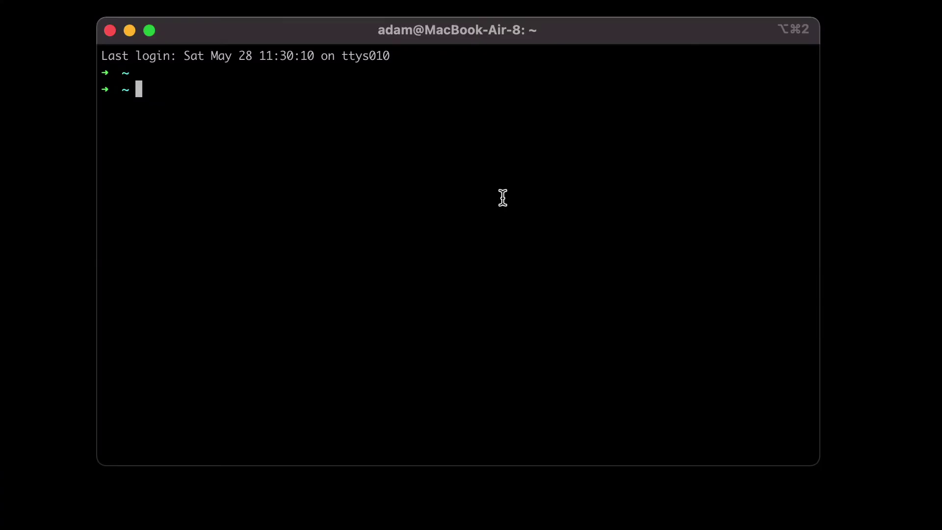
key("super+v")
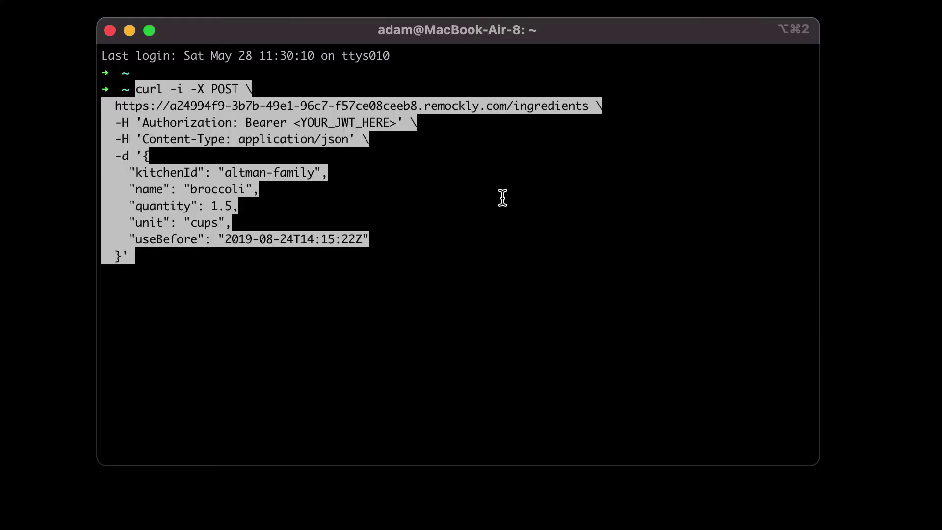
key("Return")
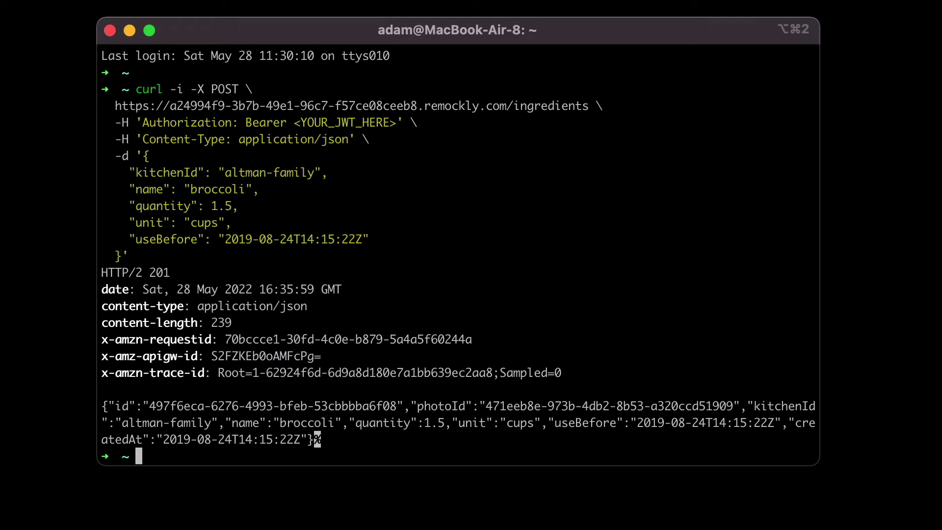
Recall the previous curl request, change the ingredient name to "strawberries" and send it again
key("Up")
key("Down")
key("Up")
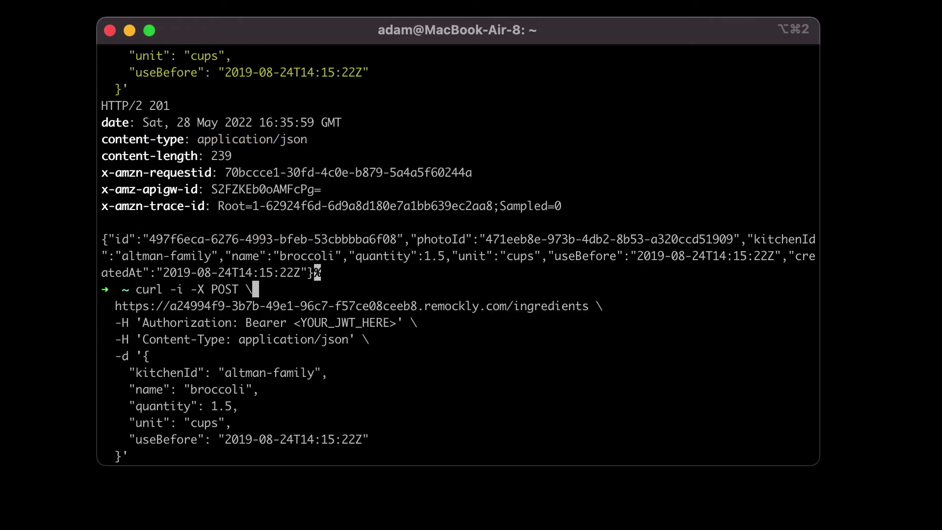
key("Down")
key("Down")
key("Down")
key("Down")
key("Down")
key("Down")
key("Down")
key("Left")
key("Left")
key("Left")
key("BackSpace")
key("BackSpace")
key("BackSpace")
key("BackSpace")
key("BackSpace")
key("BackSpace")
key("BackSpace")
key("BackSpace")
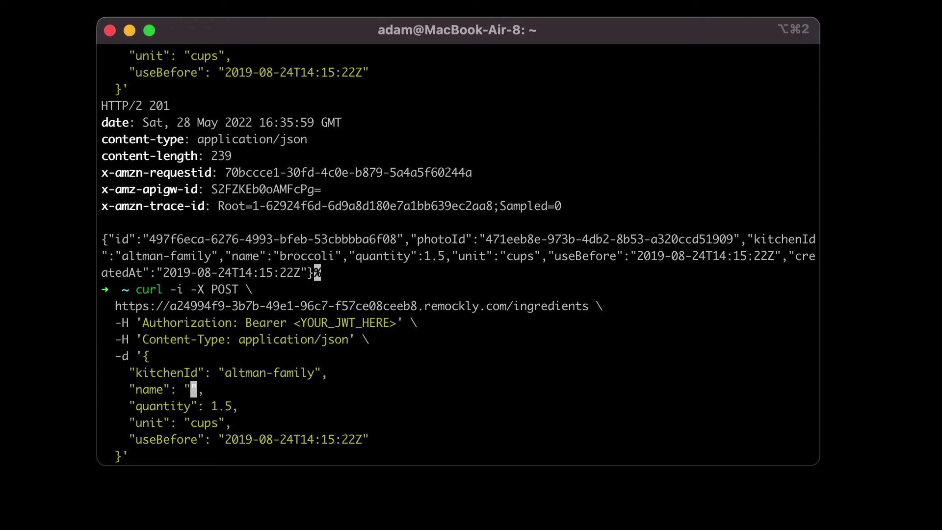
type("strawberries")
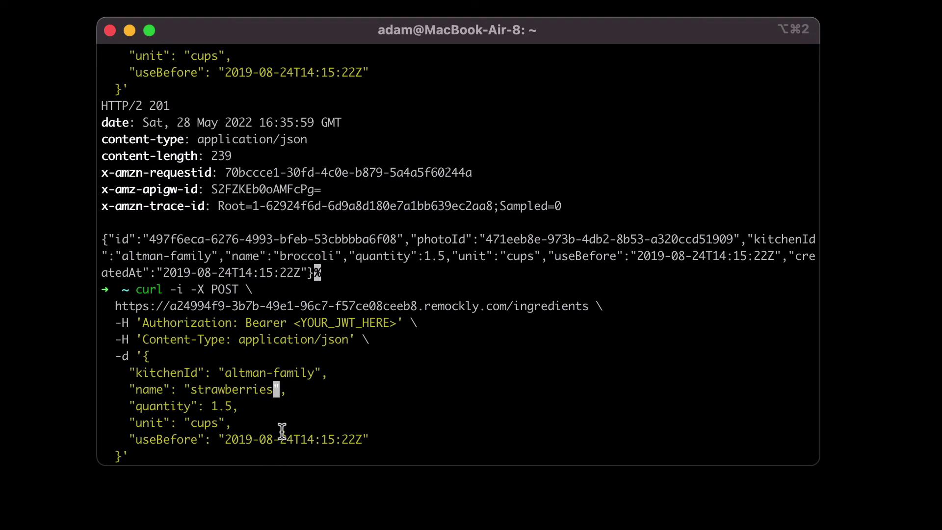
key("Return")
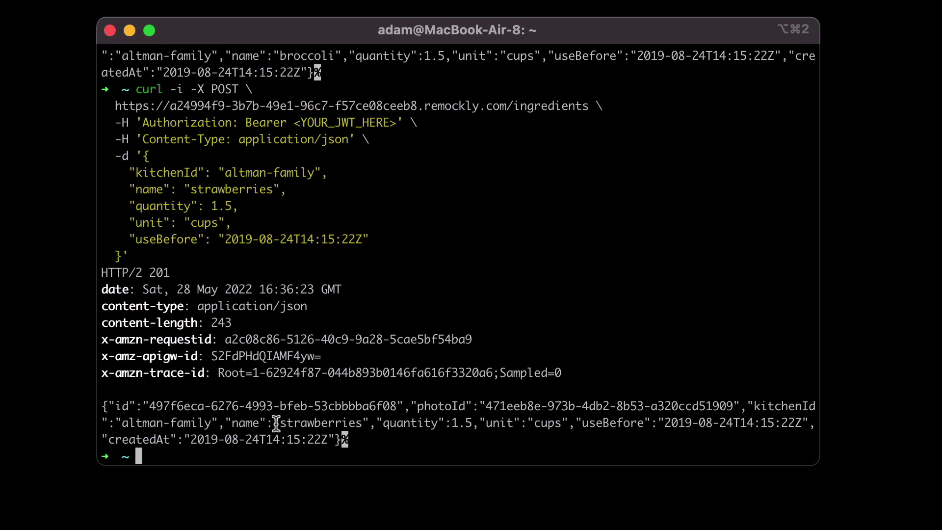
Examine the ingredient name in the mock server's JSON response
double_click(307, 423)
left_click_drag(307, 423, 244, 425)
left_click(245, 425)
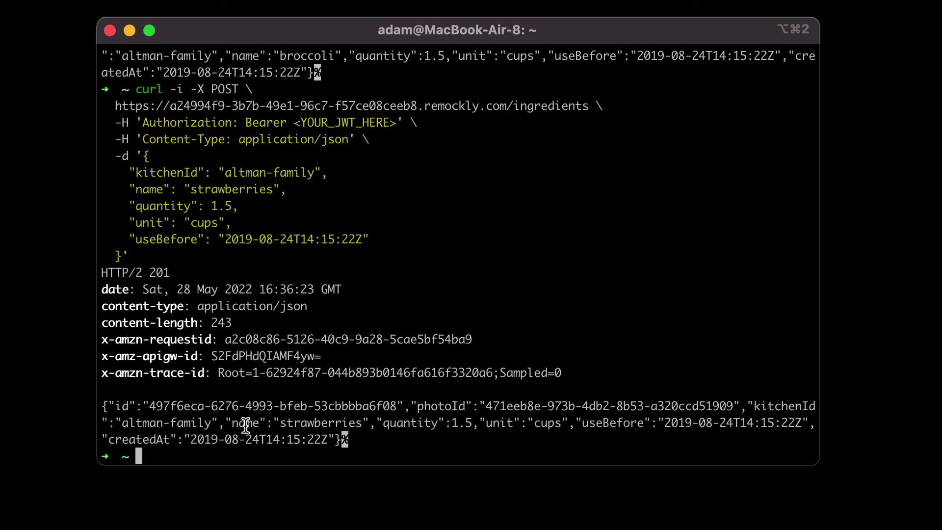